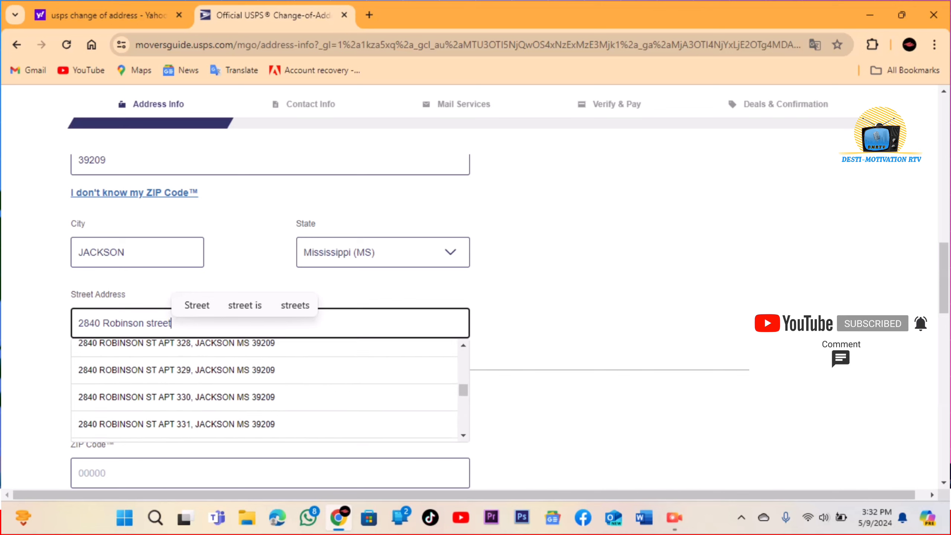
Choose the old street address with its apartment number from the suggestion list.
{"action": "scroll", "coordinate": [264, 392], "scroll_direction": "down", "scroll_amount": 7}
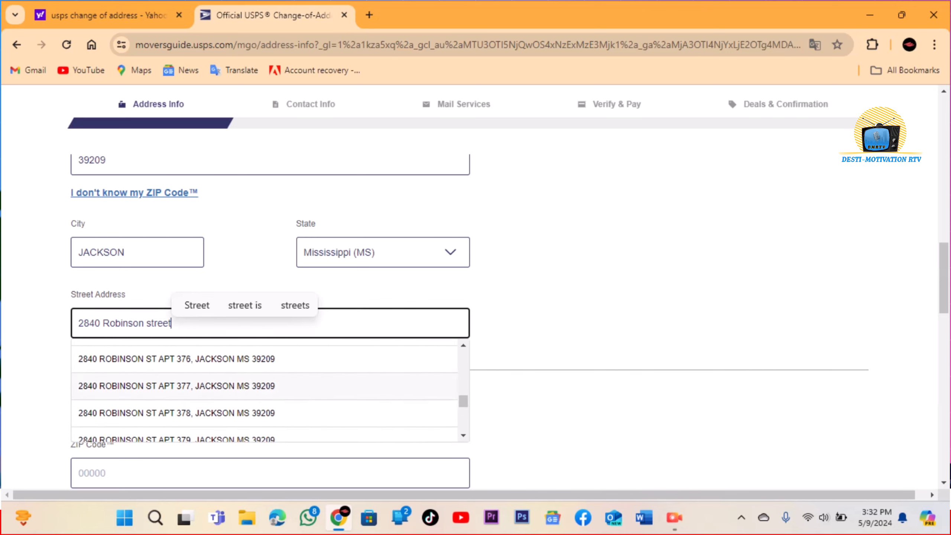
{"action": "left_click", "coordinate": [176, 358]}
{"action": "scroll", "coordinate": [475, 322], "scroll_direction": "down", "scroll_amount": 2}
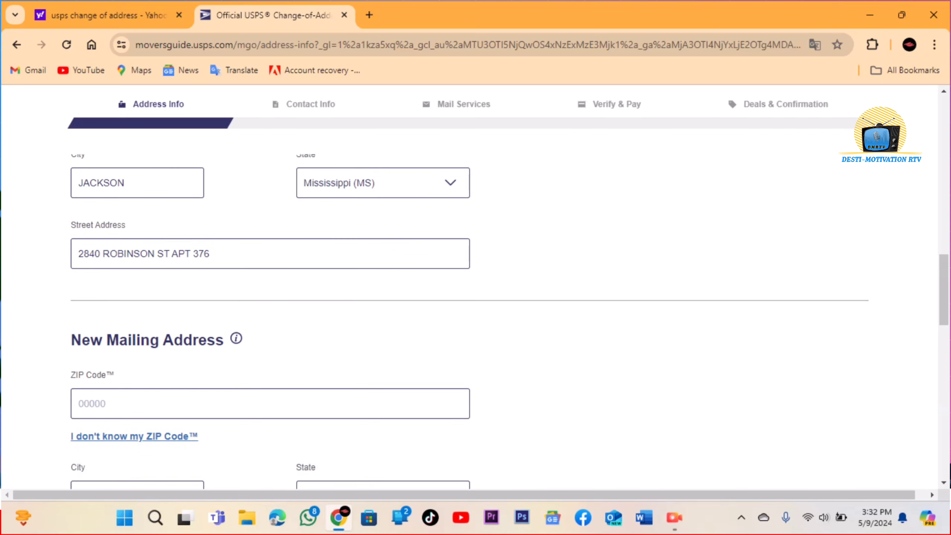
{"action": "left_click", "coordinate": [262, 403]}
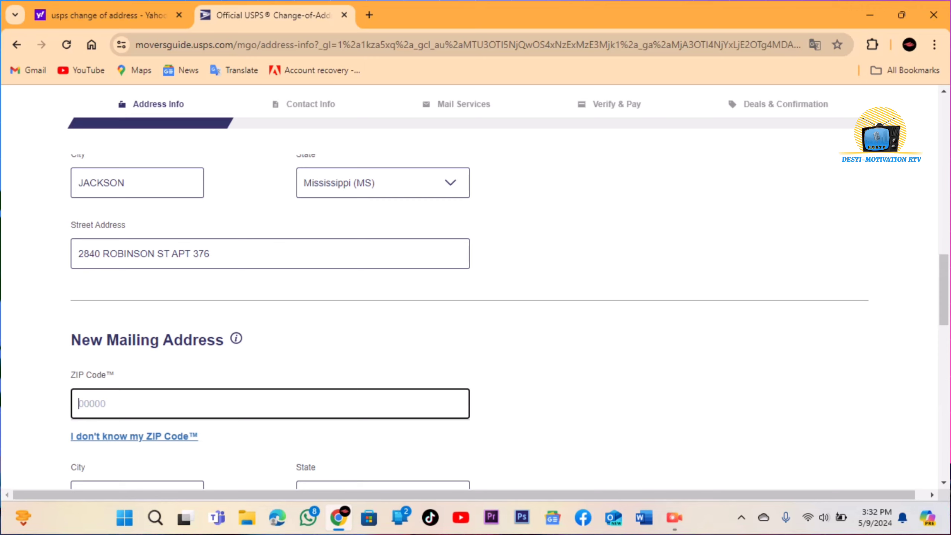
Enter the new mailing ZIP code and accept the matching city suggestion.
{"action": "type", "text": "31709"}
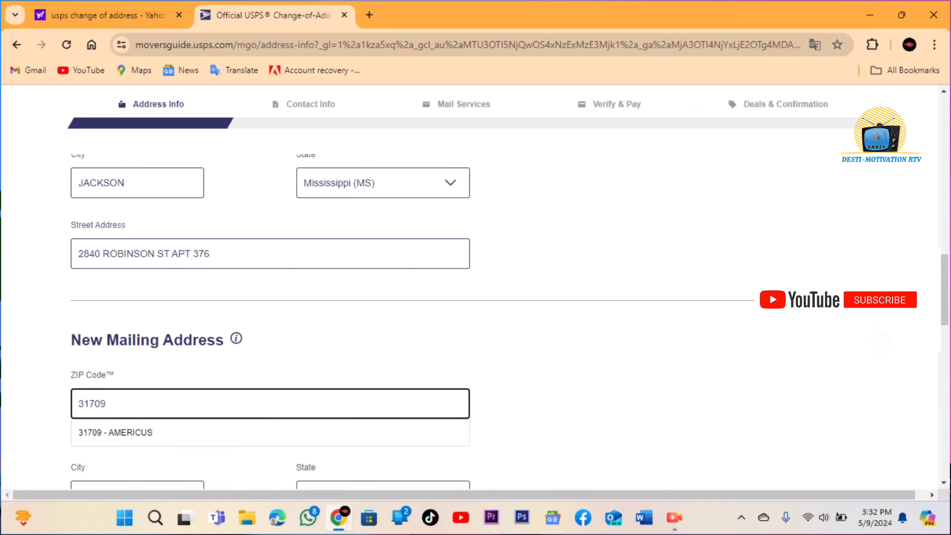
{"action": "scroll", "coordinate": [475, 285], "scroll_direction": "down", "scroll_amount": 2}
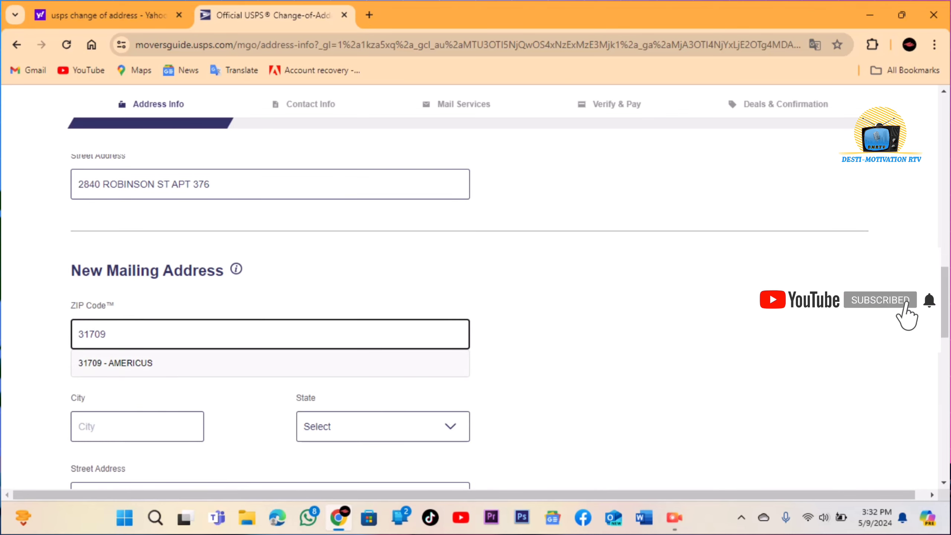
{"action": "left_click", "coordinate": [115, 363]}
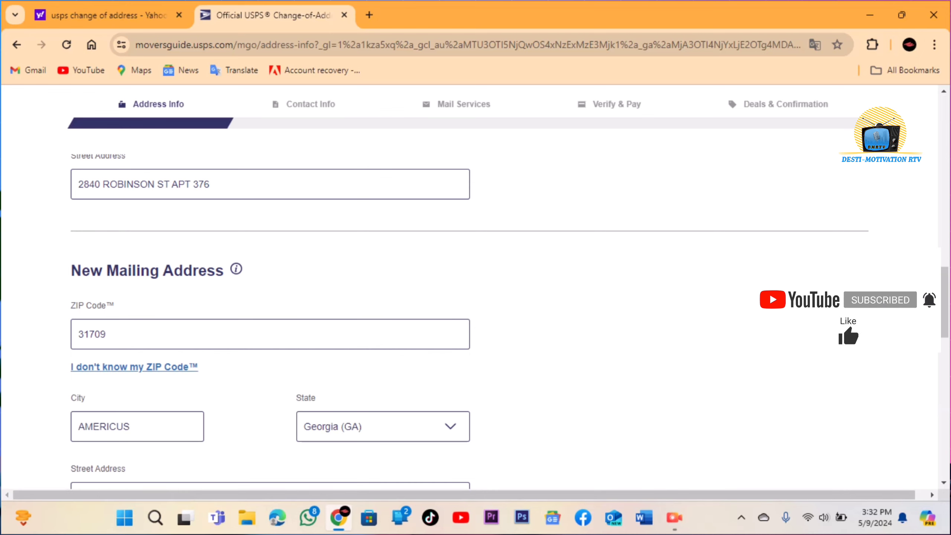
{"action": "scroll", "coordinate": [131, 297], "scroll_direction": "down", "scroll_amount": 2}
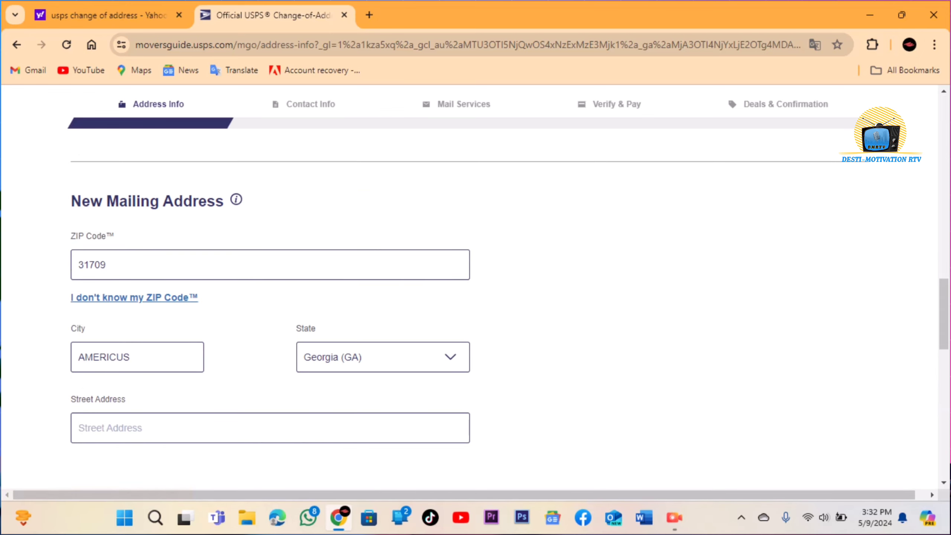
Enter the new street address from the suggestions and continue to Contact Info.
{"action": "left_click", "coordinate": [86, 428]}
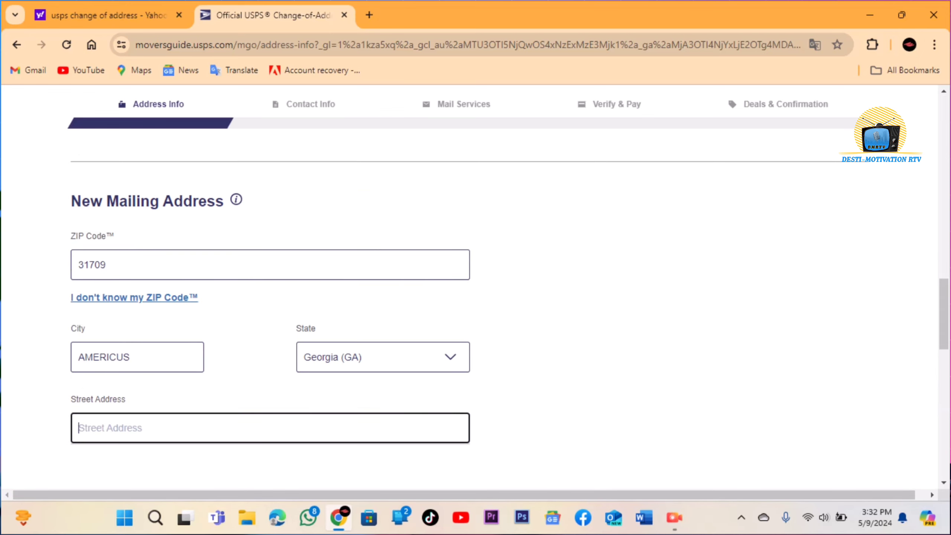
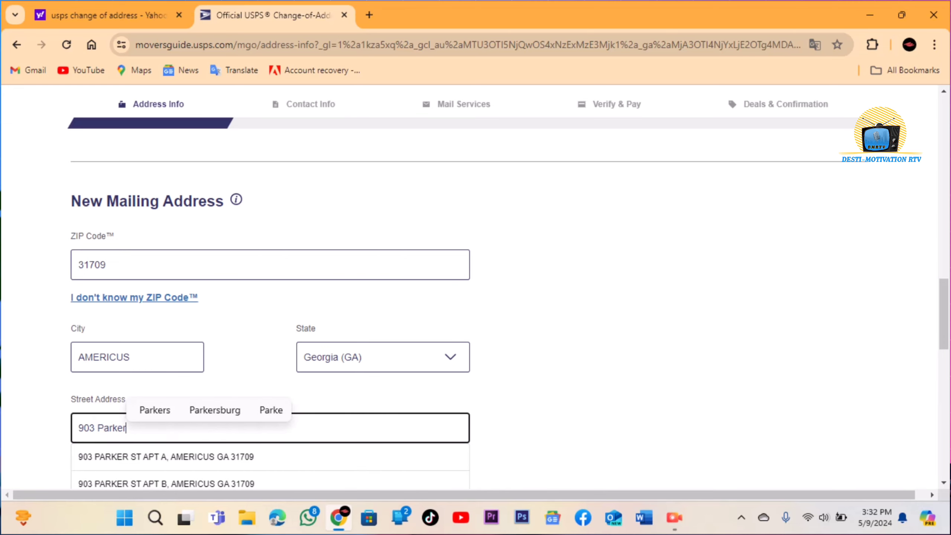
{"action": "key", "text": "Return"}
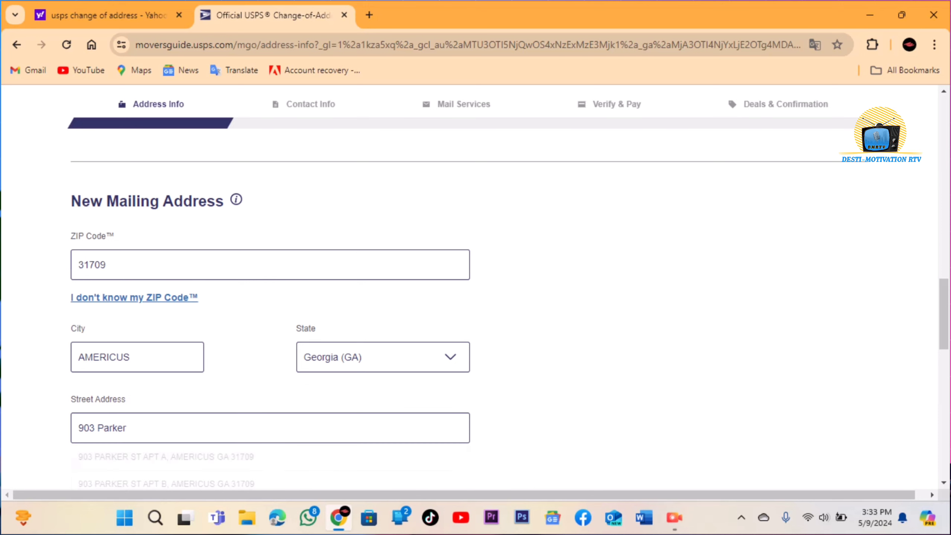
{"action": "scroll", "coordinate": [476, 299], "scroll_direction": "down", "scroll_amount": 3}
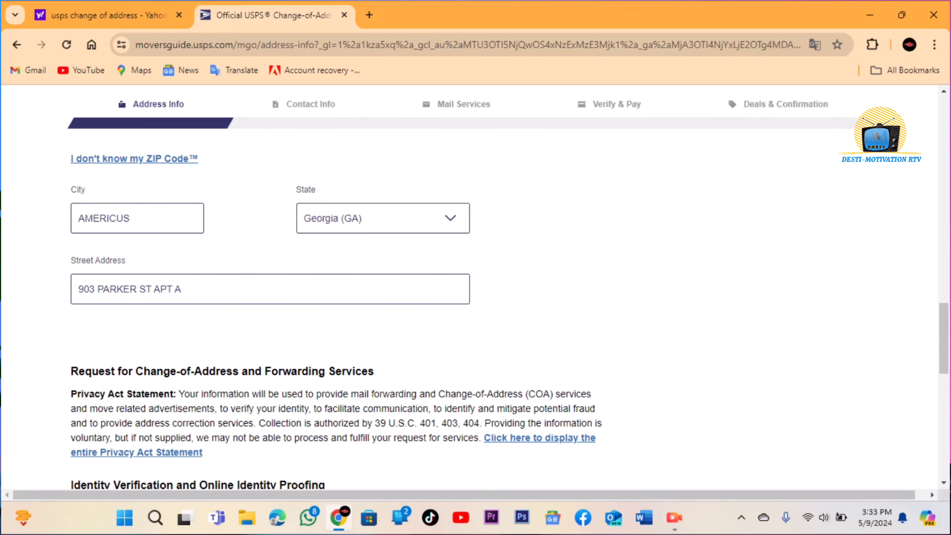
{"action": "scroll", "coordinate": [475, 300], "scroll_direction": "down", "scroll_amount": 4}
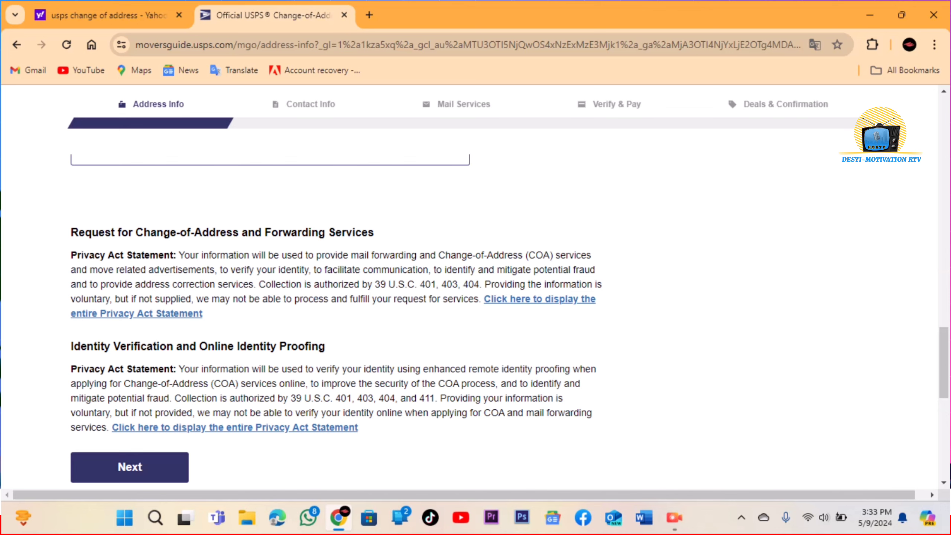
{"action": "scroll", "coordinate": [475, 285], "scroll_direction": "down", "scroll_amount": 2}
{"action": "scroll", "coordinate": [475, 285], "scroll_direction": "up", "scroll_amount": 2}
{"action": "scroll", "coordinate": [475, 284], "scroll_direction": "down", "scroll_amount": 6}
{"action": "scroll", "coordinate": [475, 284], "scroll_direction": "up", "scroll_amount": 2}
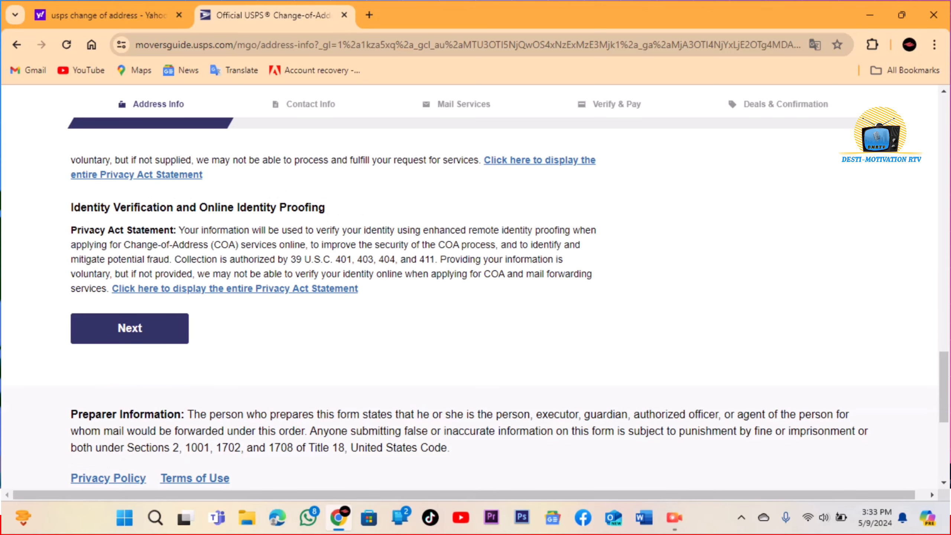
{"action": "left_click", "coordinate": [129, 328]}
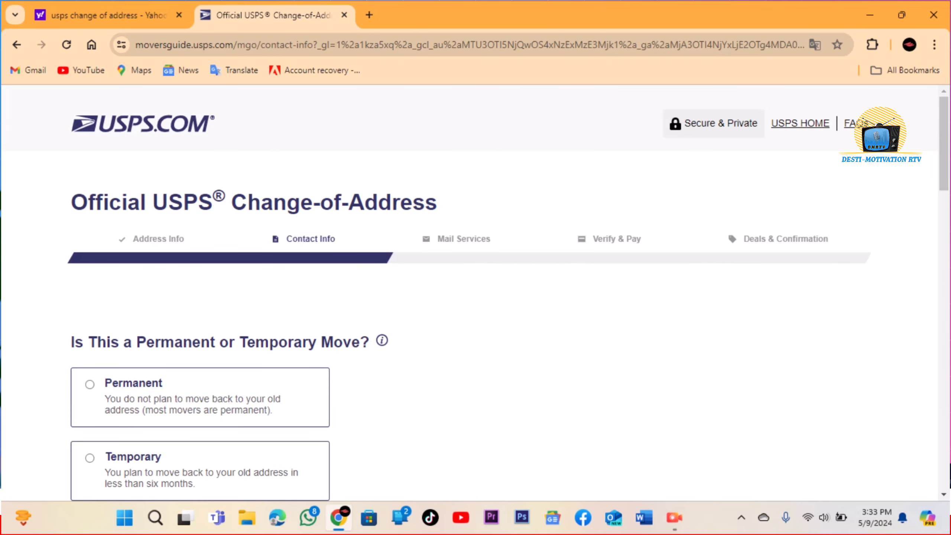
Set the move type to Permanent so only one forwarding start date is asked.
{"action": "scroll", "coordinate": [475, 293], "scroll_direction": "down", "scroll_amount": 2}
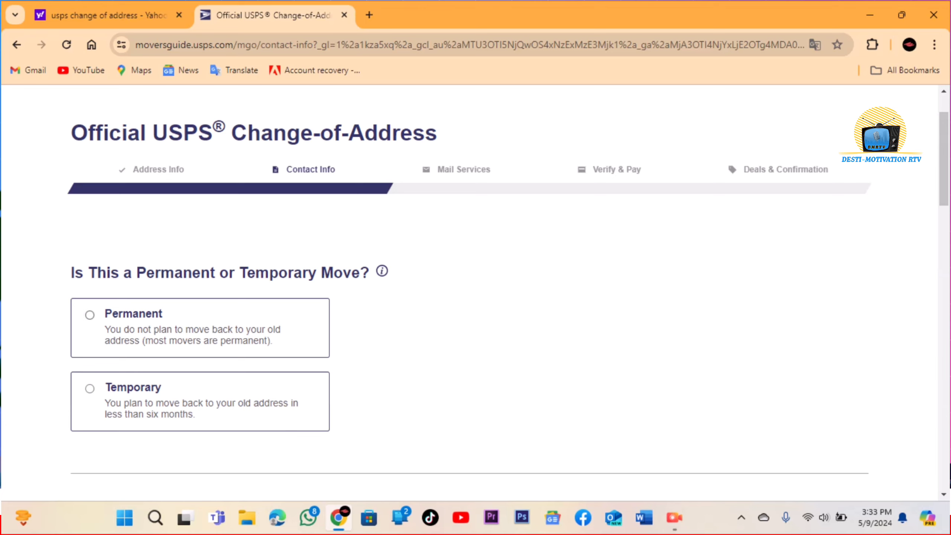
{"action": "left_click", "coordinate": [89, 314]}
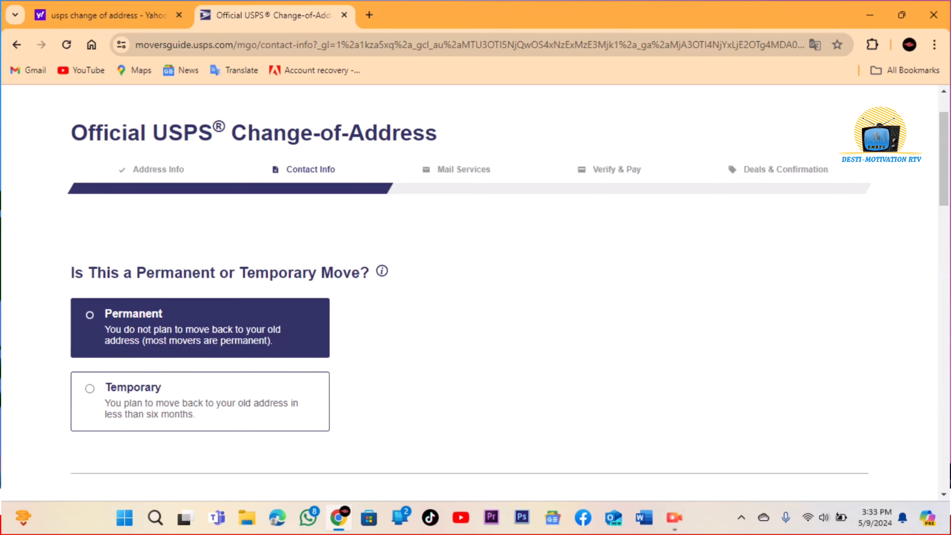
{"action": "scroll", "coordinate": [475, 288], "scroll_direction": "down", "scroll_amount": 3}
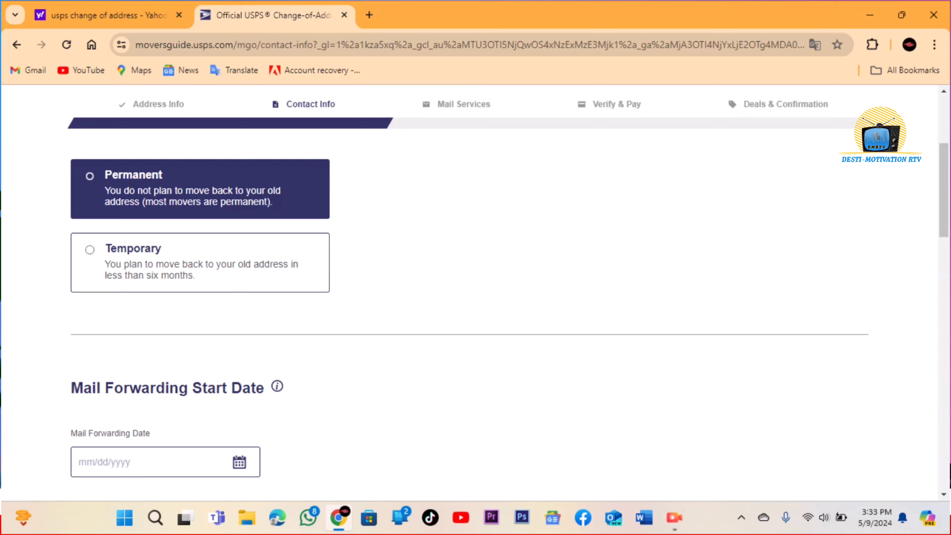
{"action": "scroll", "coordinate": [475, 289], "scroll_direction": "down", "scroll_amount": 1}
{"action": "scroll", "coordinate": [475, 288], "scroll_direction": "up", "scroll_amount": 1}
{"action": "left_click", "coordinate": [90, 249]}
{"action": "scroll", "coordinate": [476, 288], "scroll_direction": "down", "scroll_amount": 1}
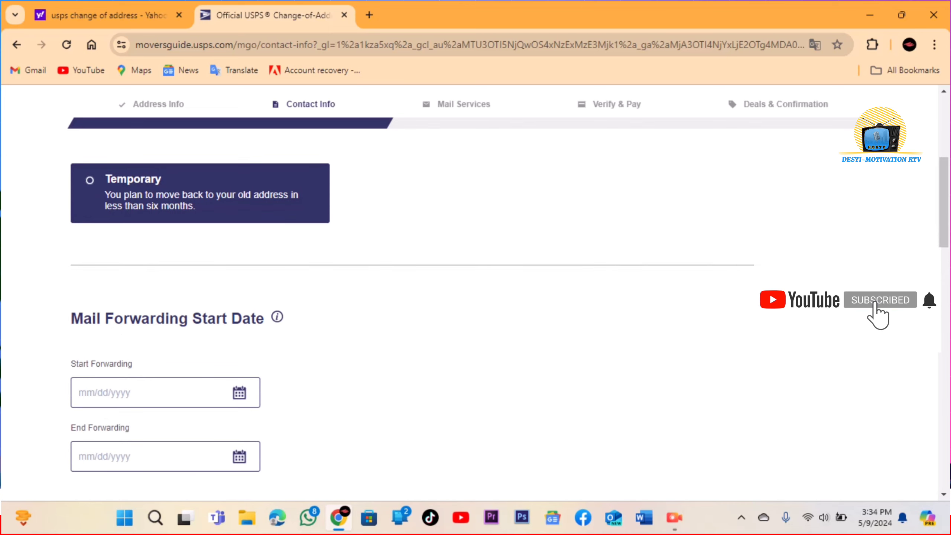
{"action": "scroll", "coordinate": [475, 288], "scroll_direction": "up", "scroll_amount": 1}
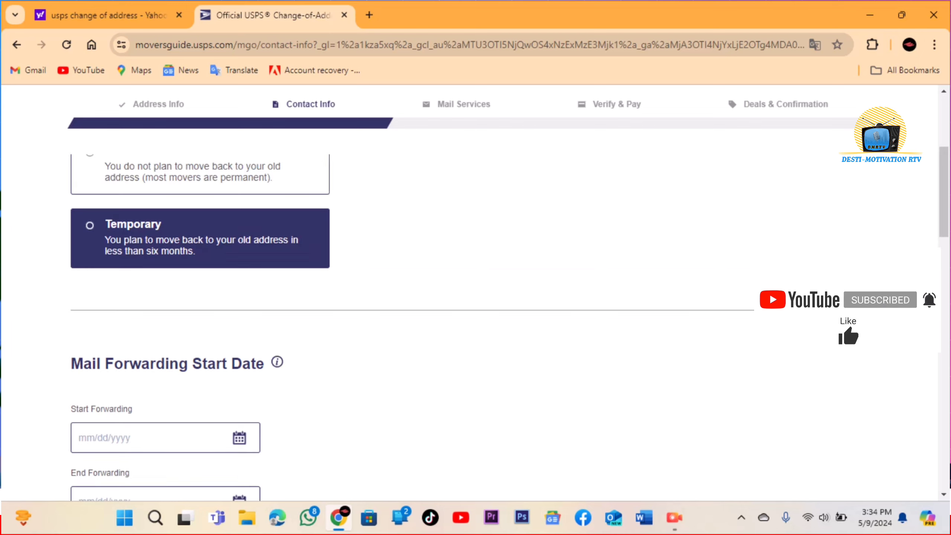
{"action": "scroll", "coordinate": [476, 288], "scroll_direction": "down", "scroll_amount": 1}
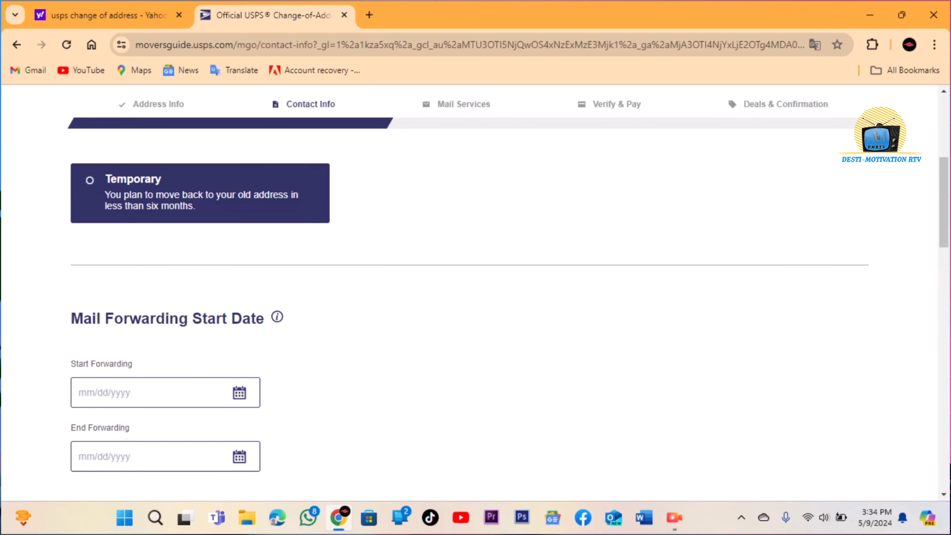
{"action": "scroll", "coordinate": [475, 289], "scroll_direction": "up", "scroll_amount": 1}
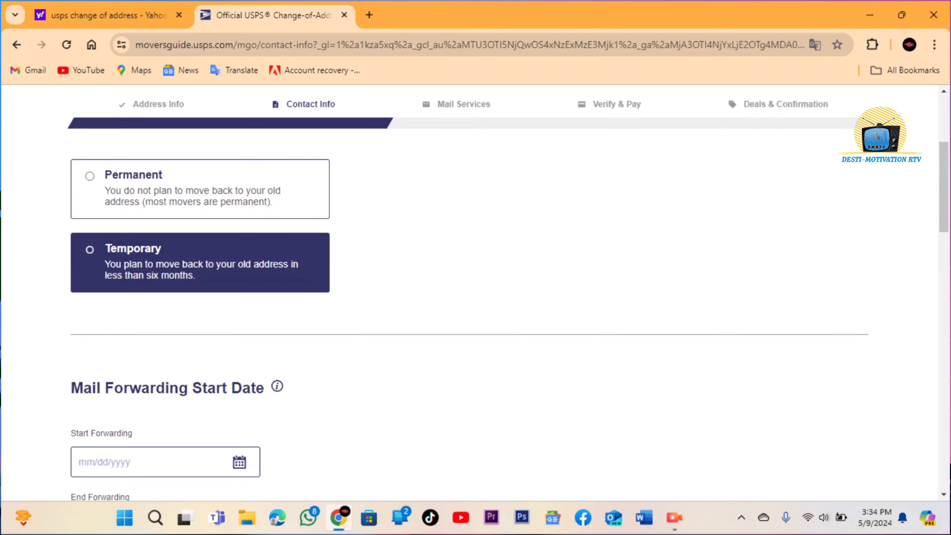
{"action": "left_click", "coordinate": [200, 189]}
{"action": "scroll", "coordinate": [476, 288], "scroll_direction": "down", "scroll_amount": 1}
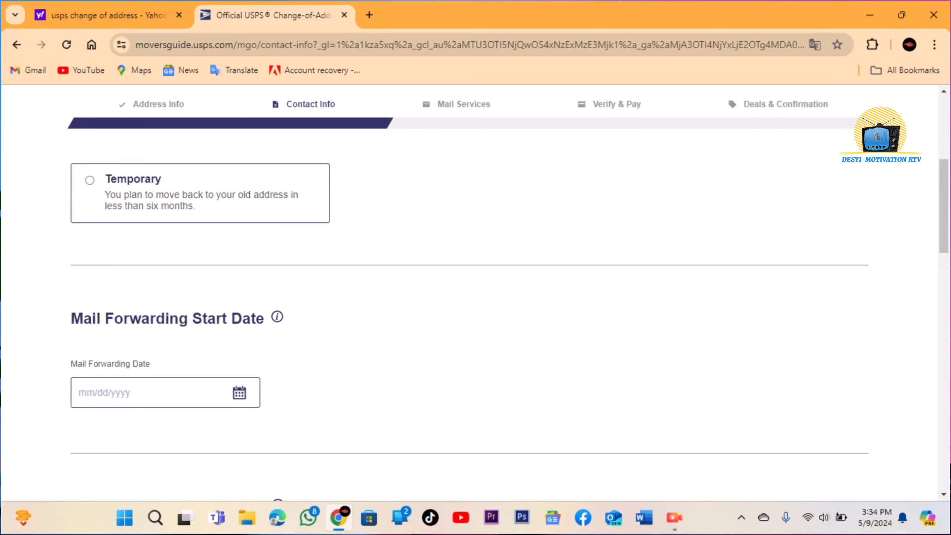
Set the mail forwarding start date to today, 05/09/2024.
{"action": "left_click", "coordinate": [239, 392]}
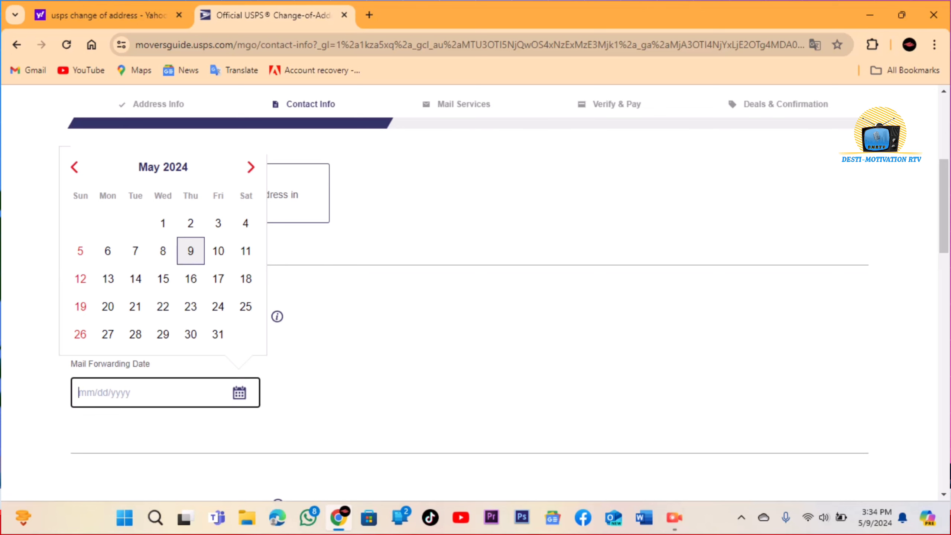
{"action": "key", "text": "Return"}
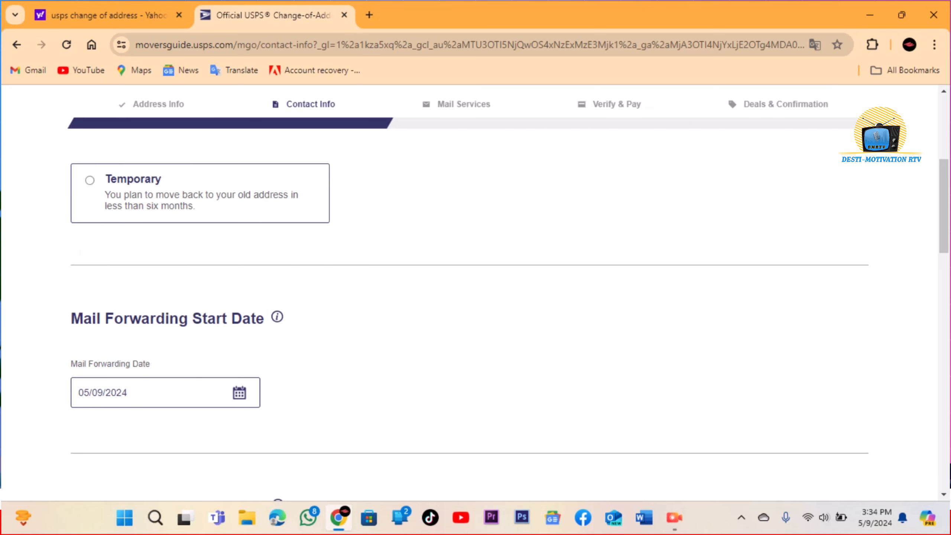
{"action": "scroll", "coordinate": [476, 288], "scroll_direction": "down", "scroll_amount": 2}
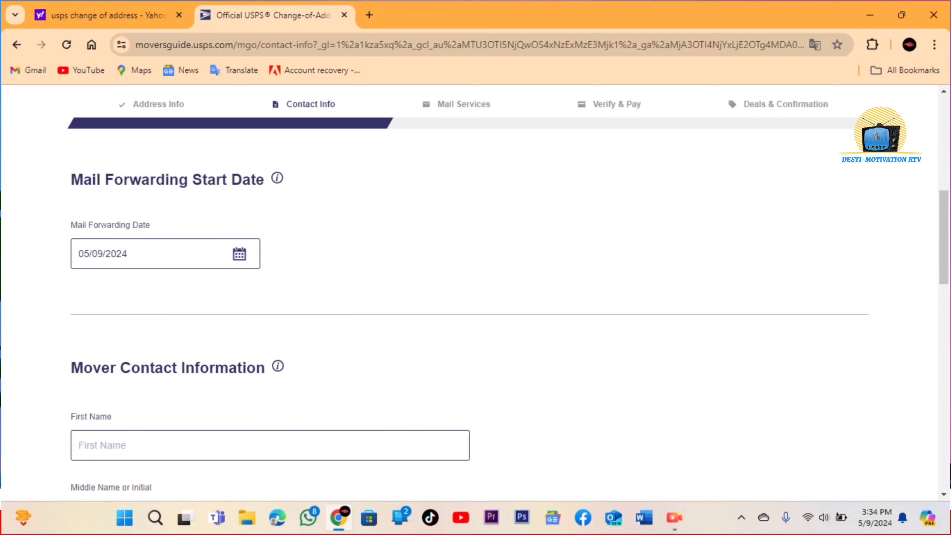
{"action": "scroll", "coordinate": [476, 289], "scroll_direction": "down", "scroll_amount": 1}
{"action": "scroll", "coordinate": [476, 288], "scroll_direction": "down", "scroll_amount": 1}
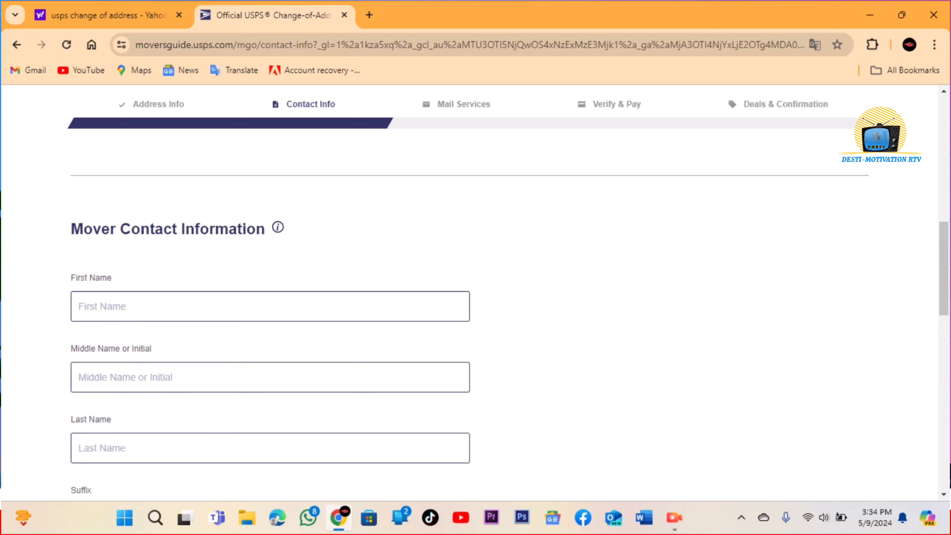
Fill in the mover's first name, last name, e-mail address and mobile phone number.
{"action": "left_click", "coordinate": [80, 306]}
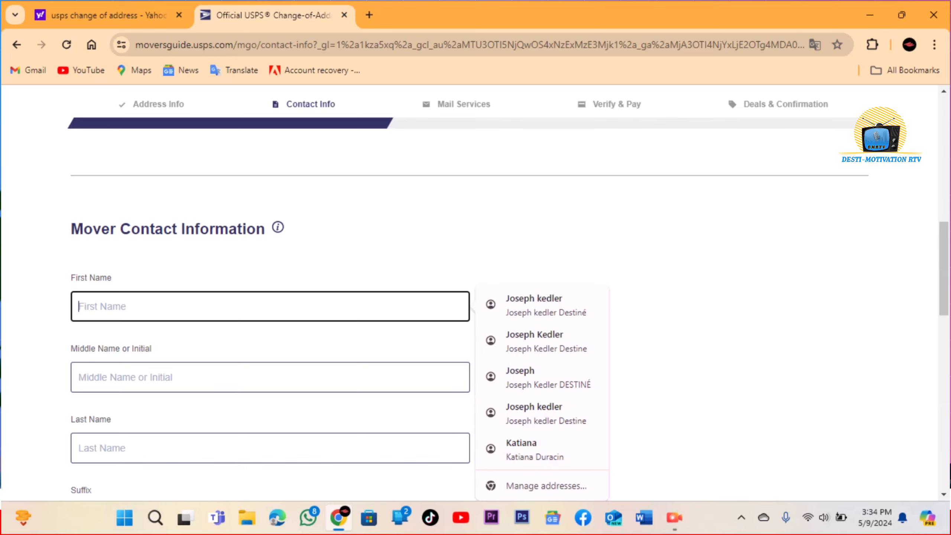
{"action": "type", "text": "Destimotivation"}
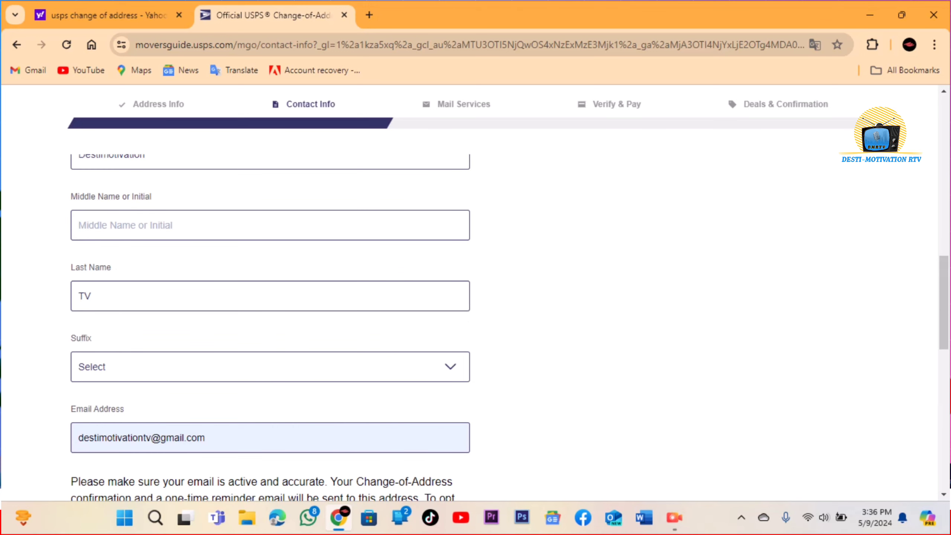
{"action": "scroll", "coordinate": [270, 300], "scroll_direction": "down", "scroll_amount": 2}
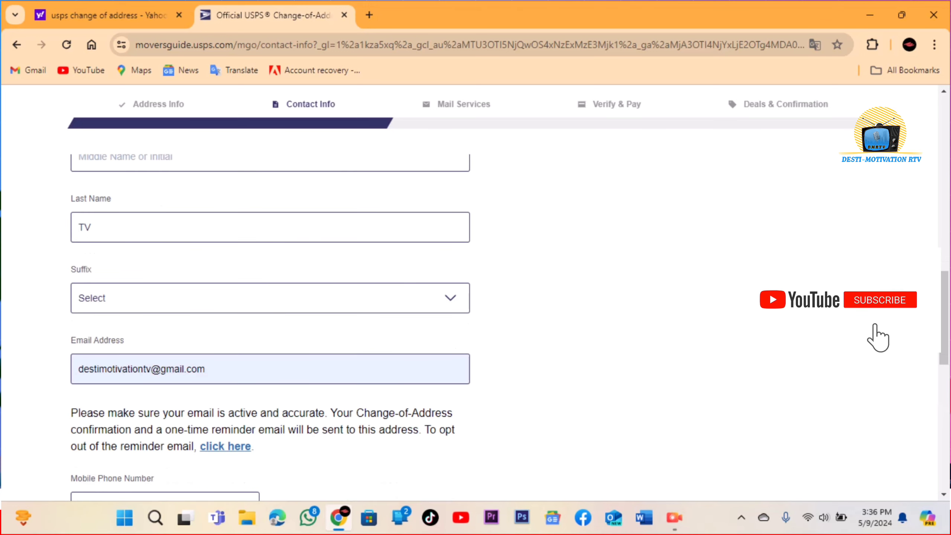
{"action": "scroll", "coordinate": [270, 299], "scroll_direction": "down", "scroll_amount": 2}
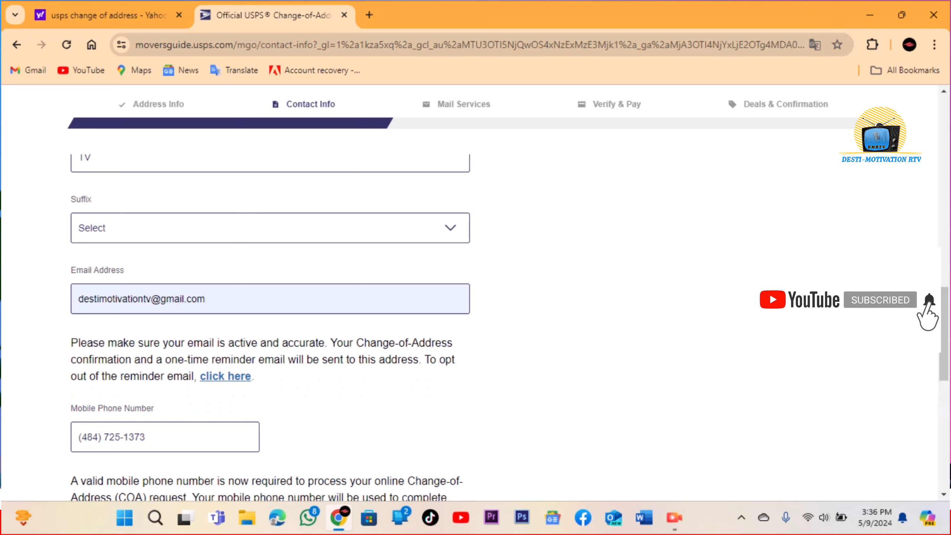
{"action": "scroll", "coordinate": [270, 300], "scroll_direction": "down", "scroll_amount": 2}
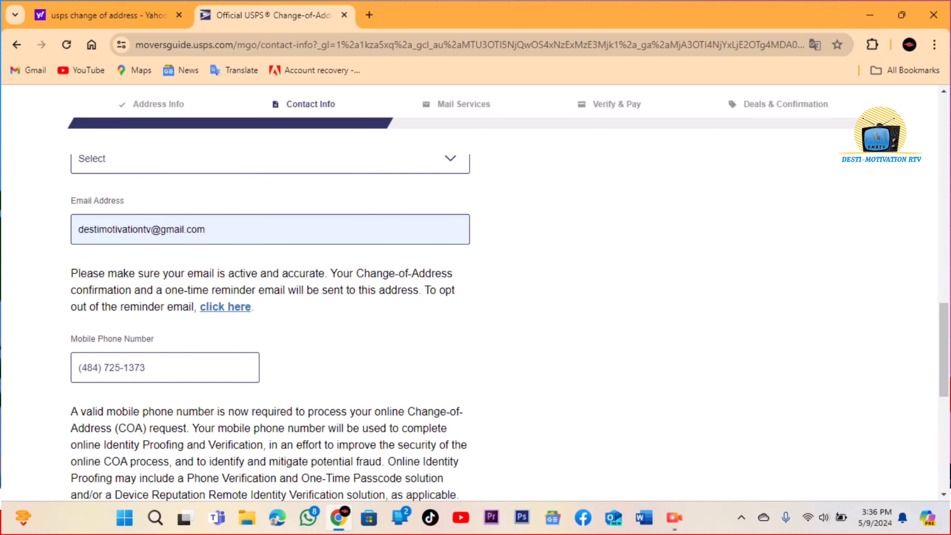
{"action": "scroll", "coordinate": [269, 300], "scroll_direction": "down", "scroll_amount": 2}
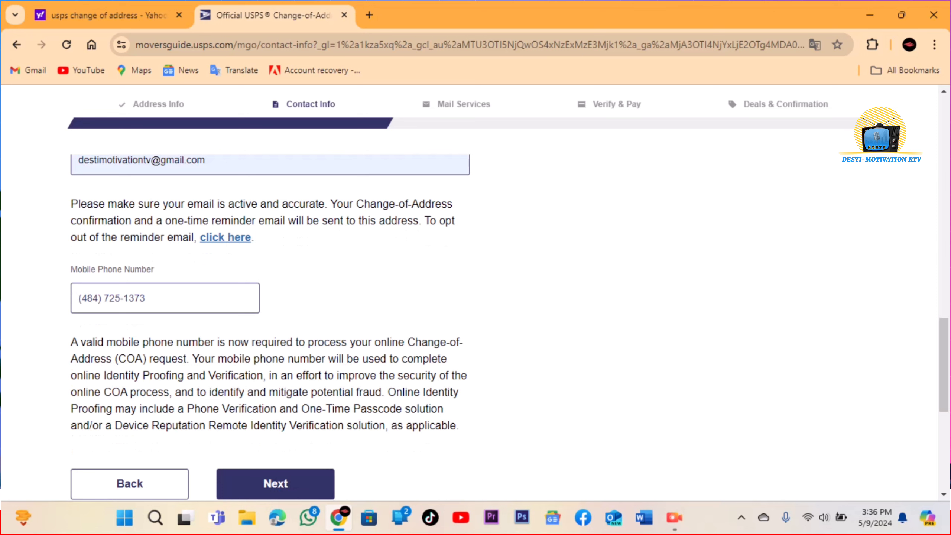
{"action": "scroll", "coordinate": [269, 299], "scroll_direction": "up", "scroll_amount": 2}
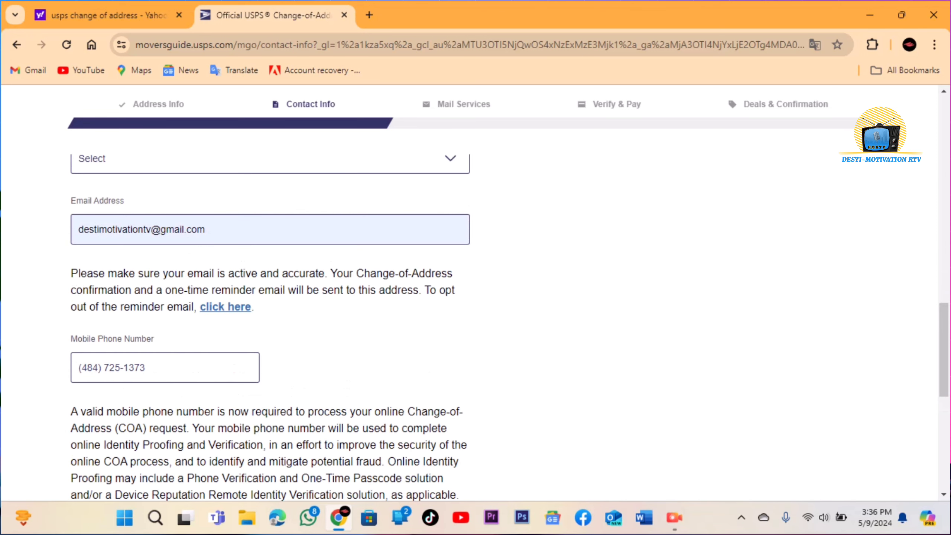
{"action": "scroll", "coordinate": [269, 300], "scroll_direction": "down", "scroll_amount": 2}
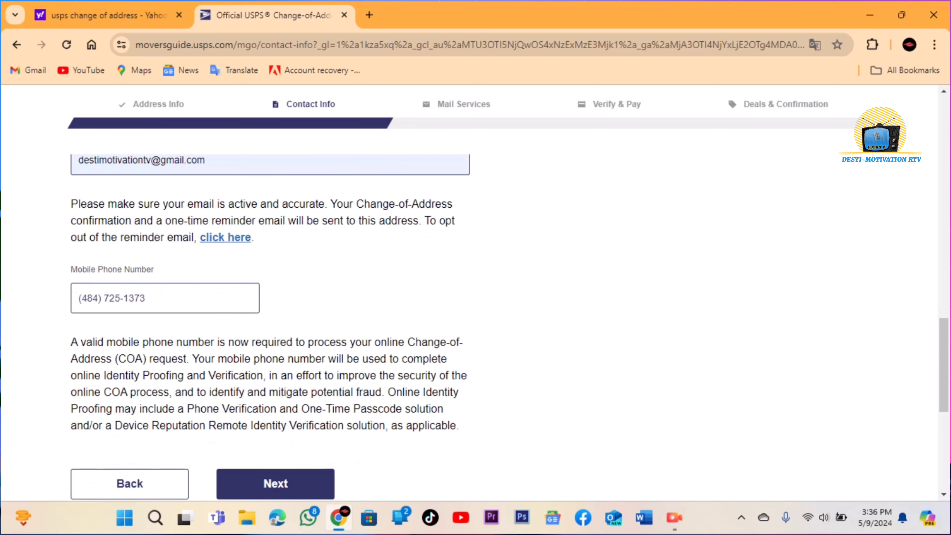
{"action": "scroll", "coordinate": [270, 300], "scroll_direction": "down", "scroll_amount": 2}
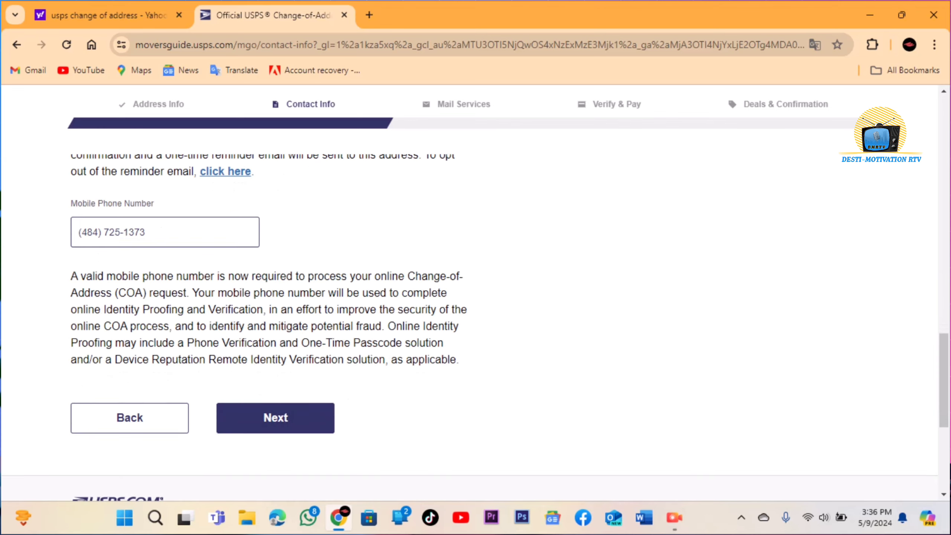
Submit the contact info to reach the Mail Services step.
{"action": "left_click", "coordinate": [275, 414]}
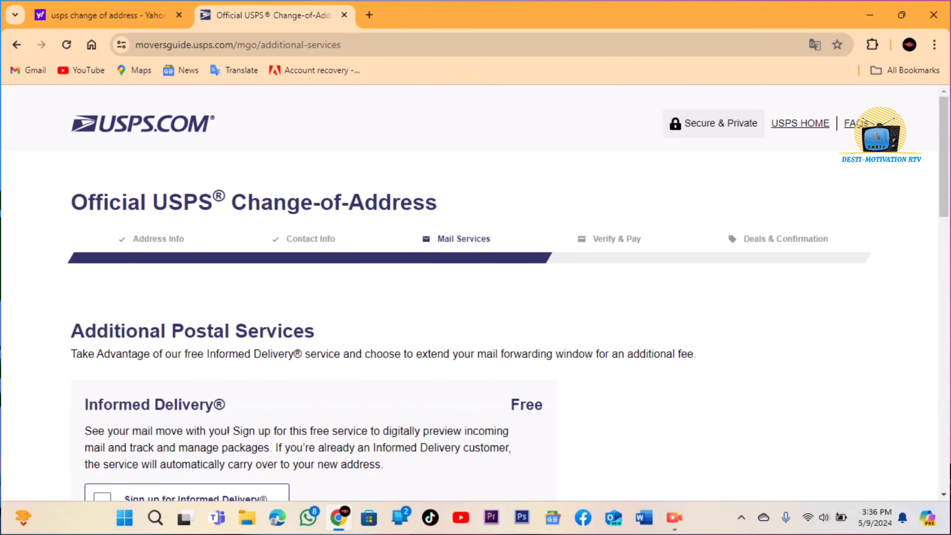
{"action": "scroll", "coordinate": [475, 292], "scroll_direction": "down", "scroll_amount": 2}
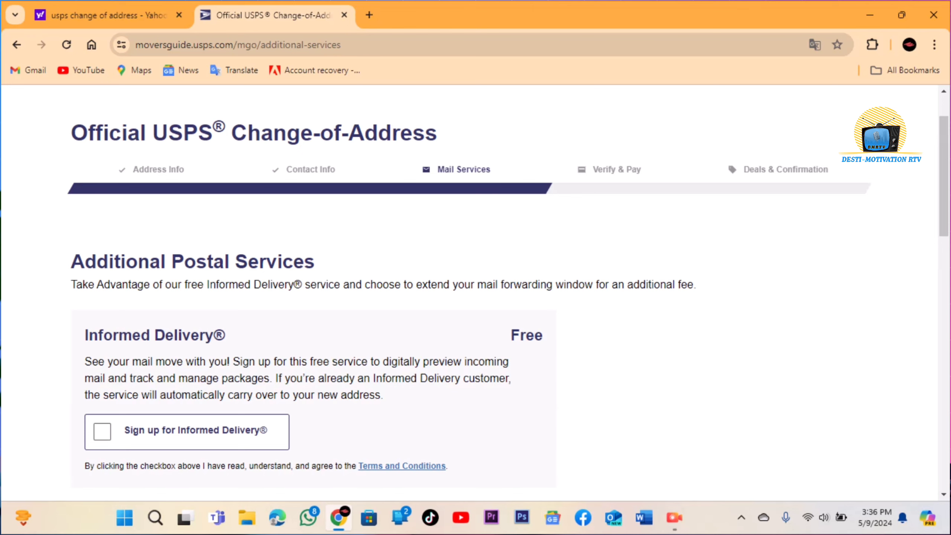
{"action": "scroll", "coordinate": [475, 293], "scroll_direction": "down", "scroll_amount": 2}
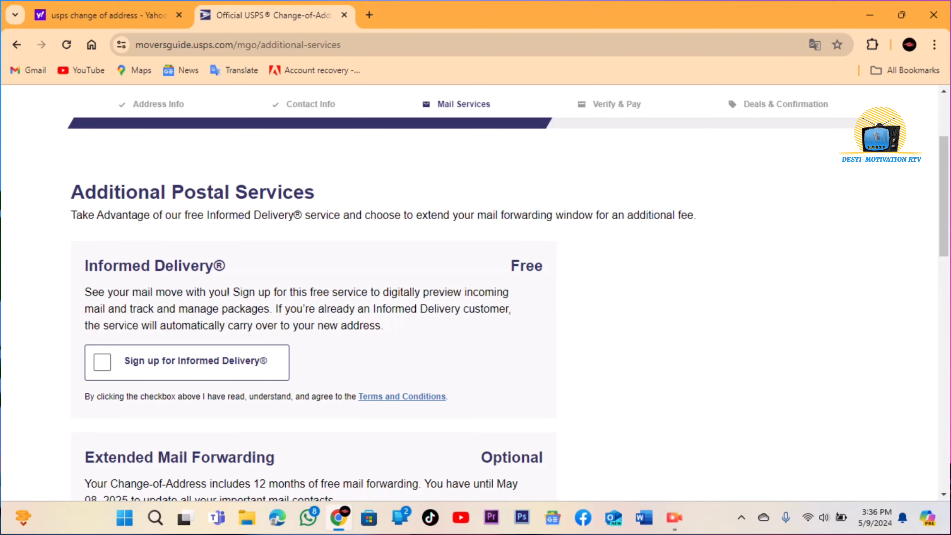
Tick the free Informed Delivery sign-up and scroll to Extended Mail Forwarding.
{"action": "left_click", "coordinate": [102, 362]}
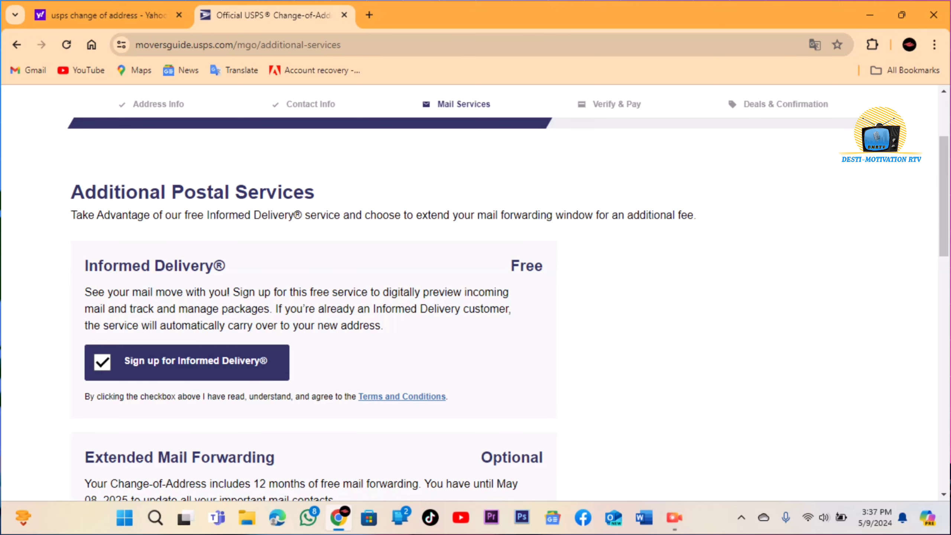
{"action": "scroll", "coordinate": [509, 318], "scroll_direction": "down", "scroll_amount": 2}
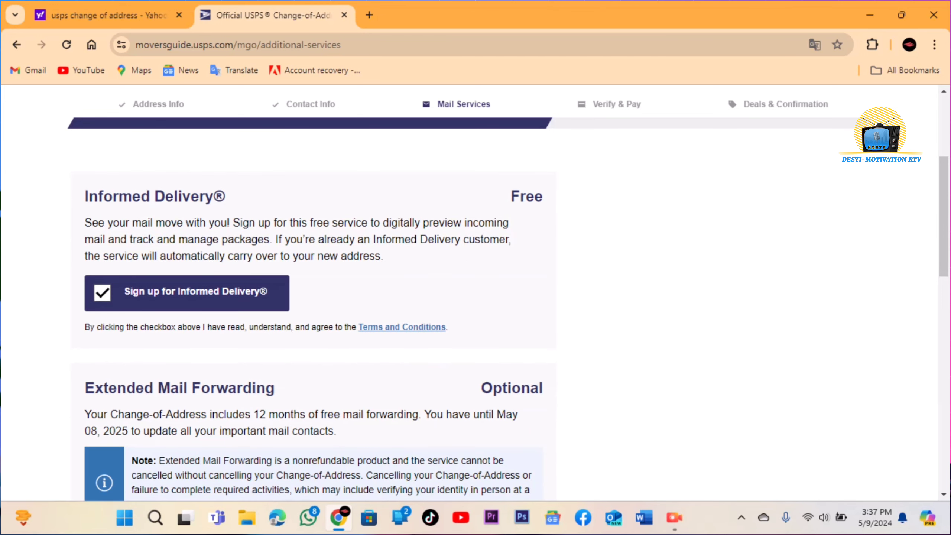
{"action": "scroll", "coordinate": [313, 292], "scroll_direction": "down", "scroll_amount": 4}
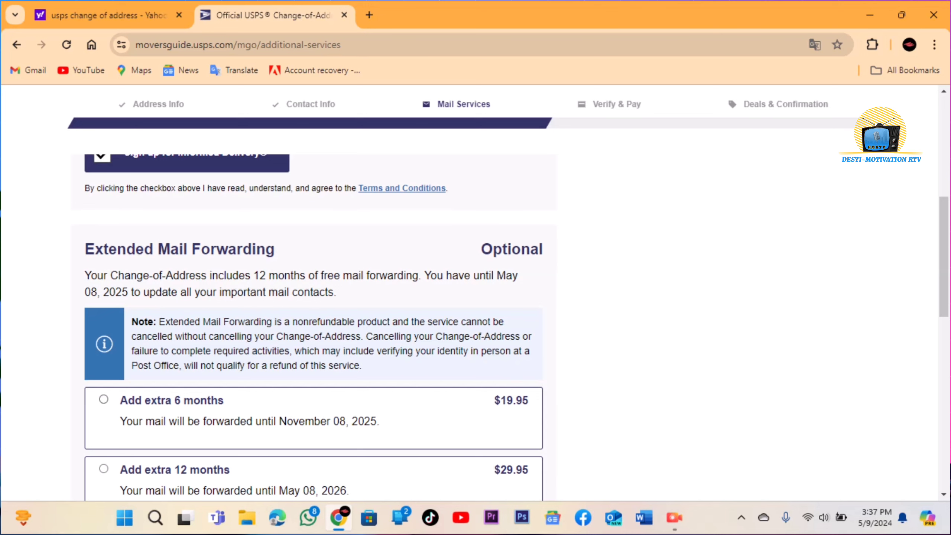
{"action": "scroll", "coordinate": [313, 292], "scroll_direction": "down", "scroll_amount": 2}
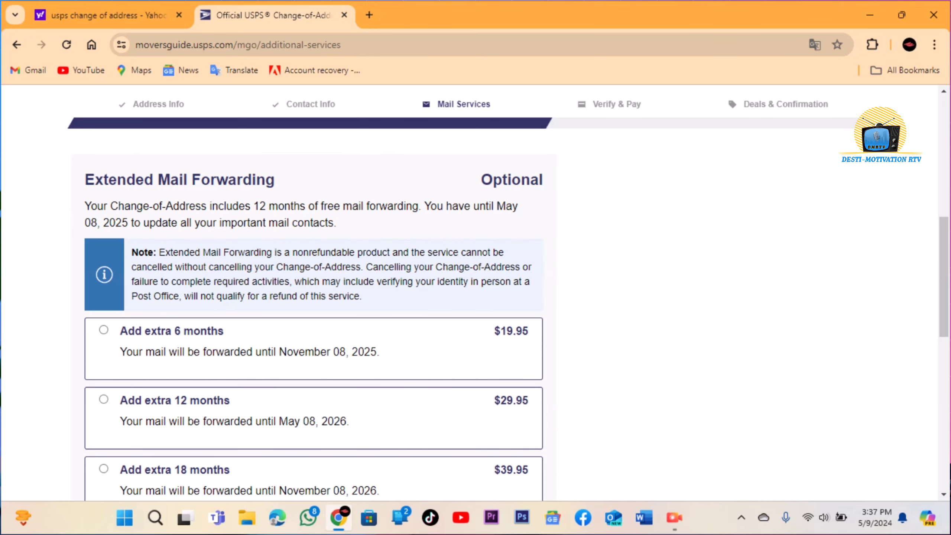